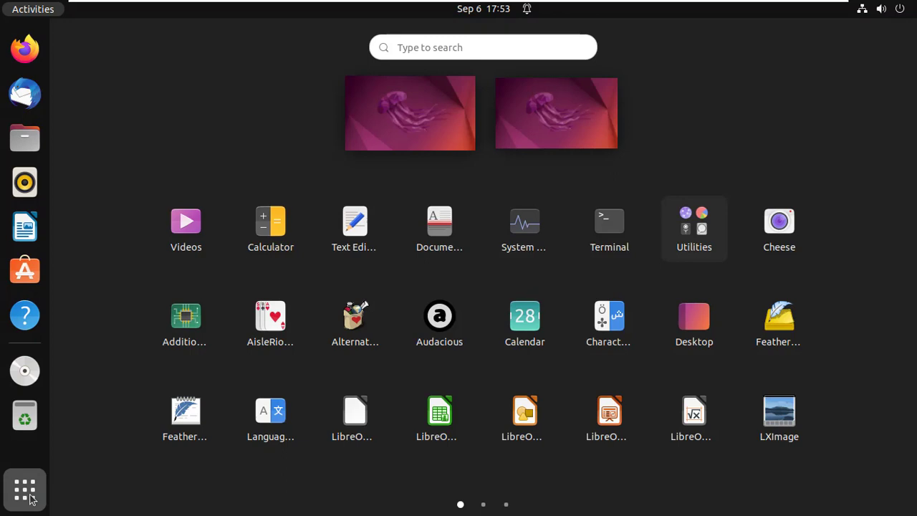
Open a maximized Terminal window and refresh the package lists with "sudo apt update", entering the sudo password
click(606, 242)
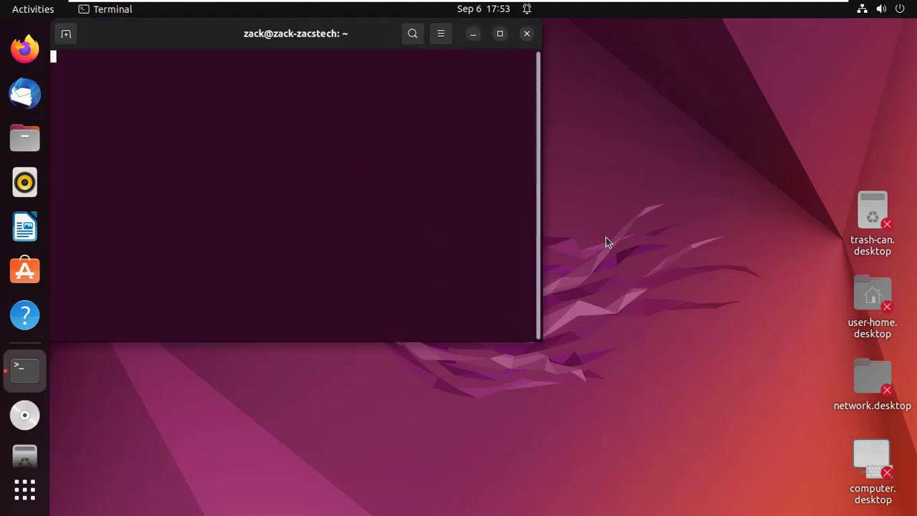
click(504, 36)
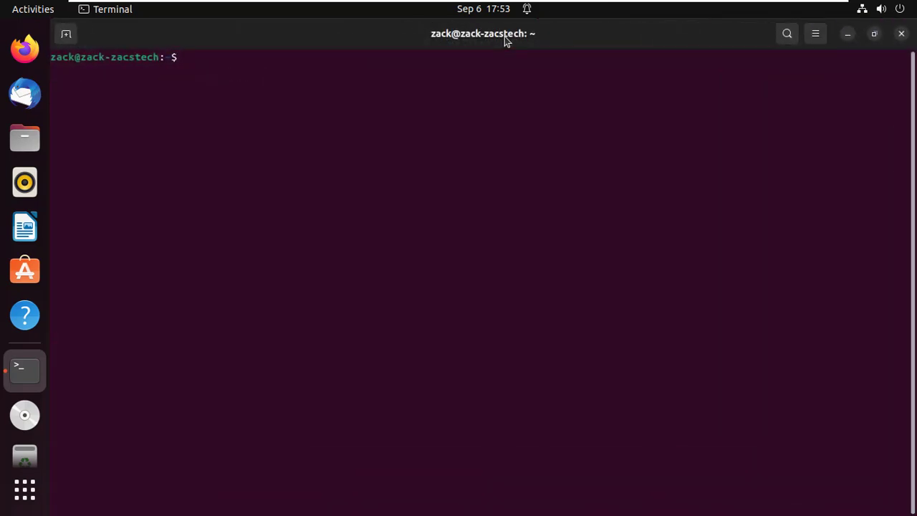
text(sudo ap)
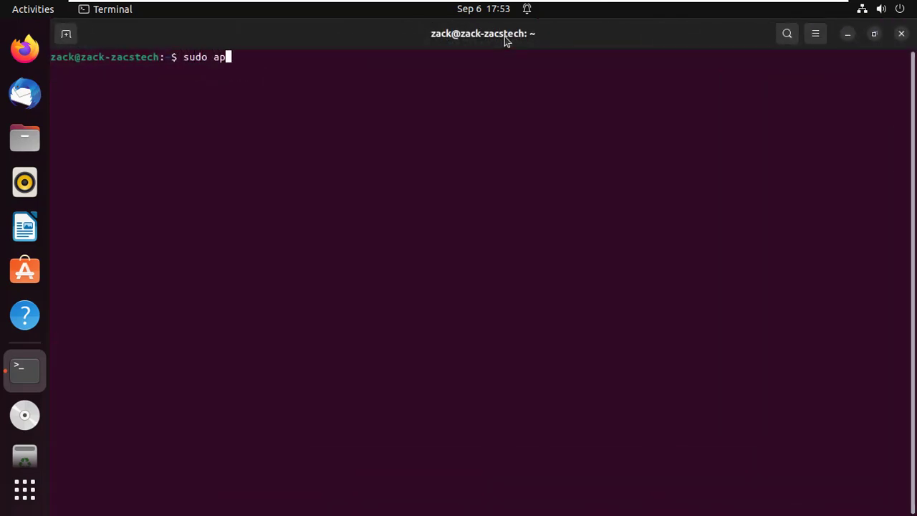
text(t update)
key(Return)
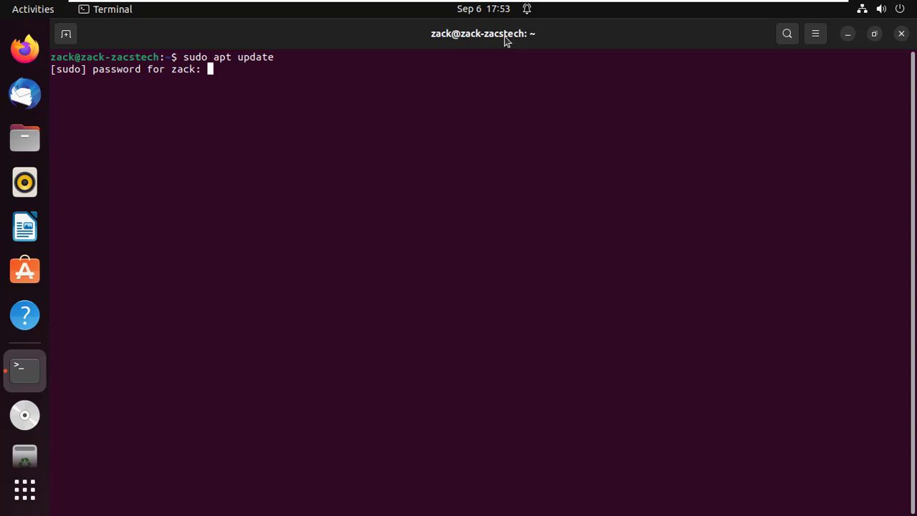
key(Return)
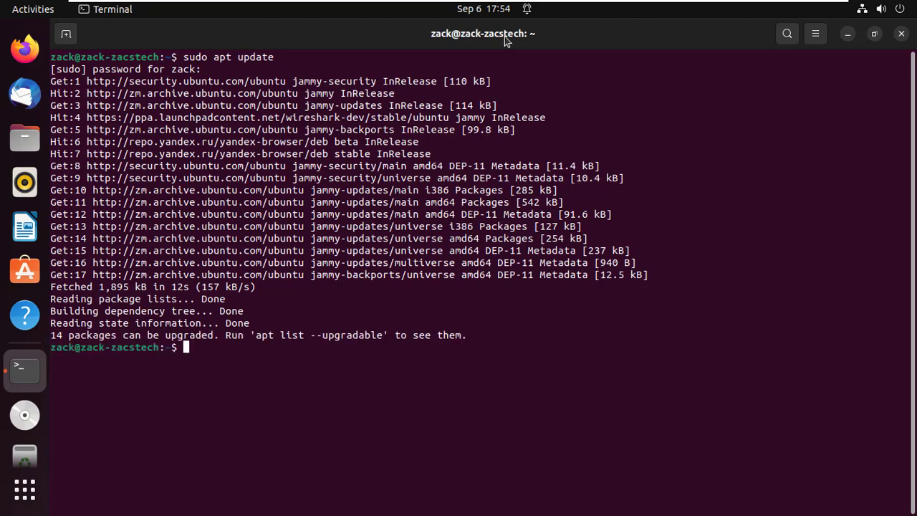
Upgrade the installed packages with "sudo apt upgrade" and clear the terminal output
text(sudo apt upd)
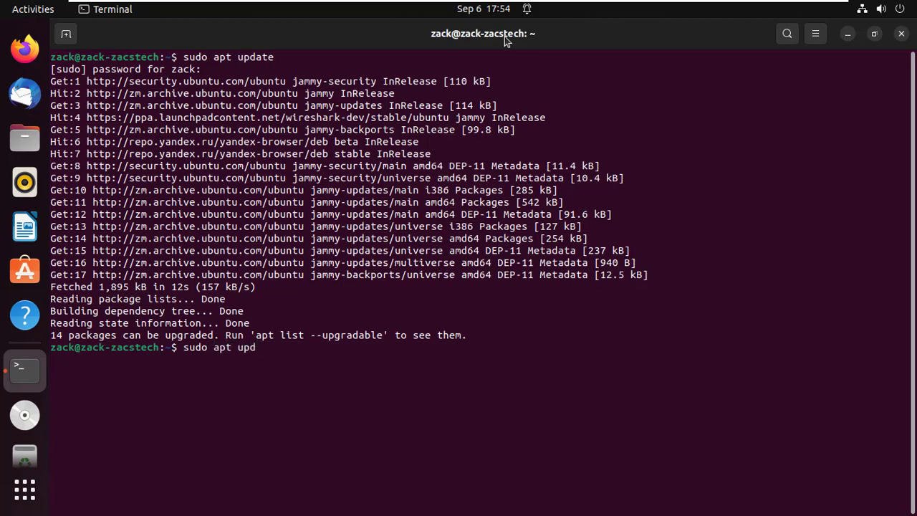
key(BackSpace)
text(grade)
key(Return)
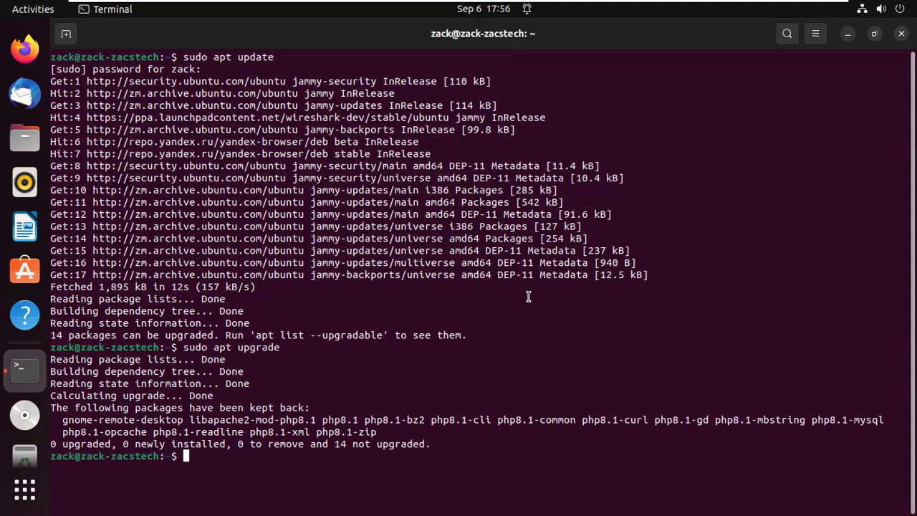
text(clear)
key(Return)
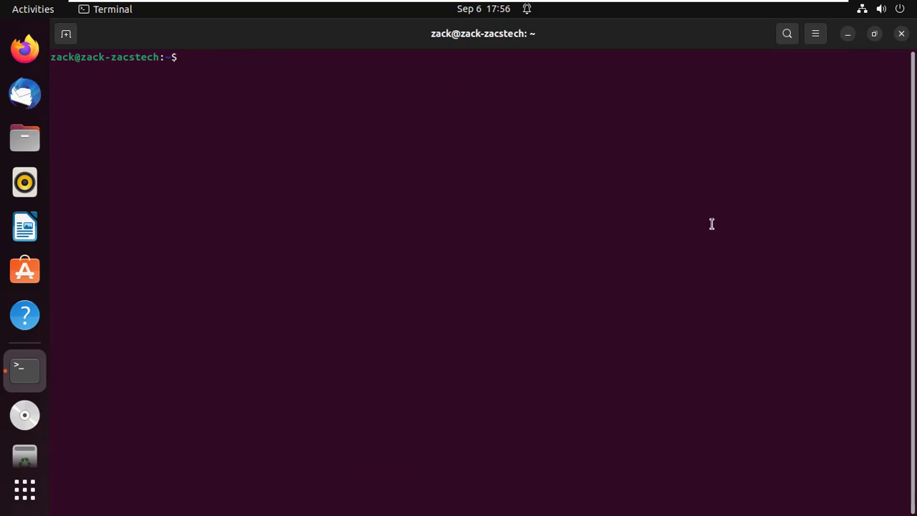
click(847, 36)
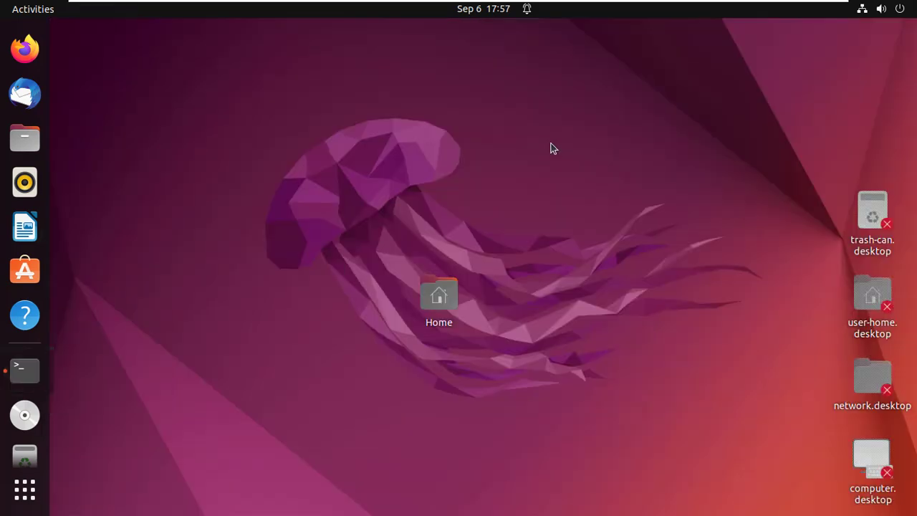
click(24, 48)
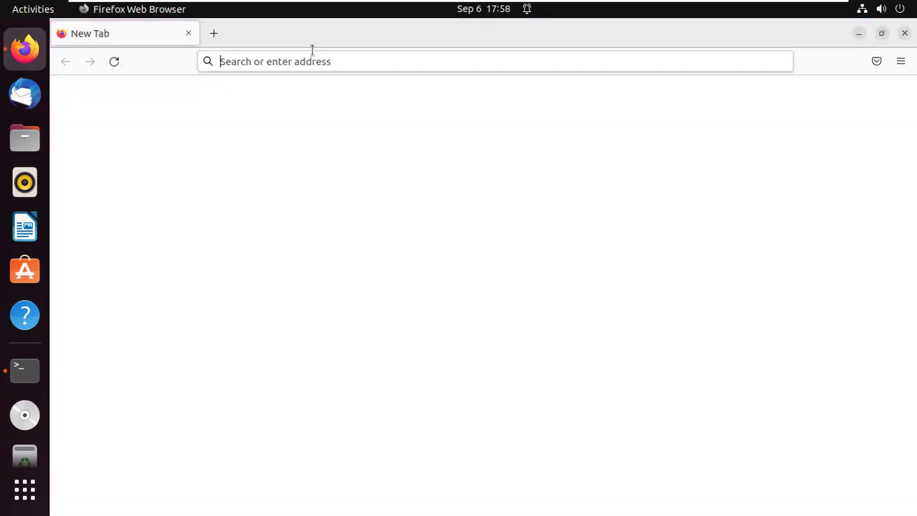
text(https://www.vmware.com/products/workstation-player.html)
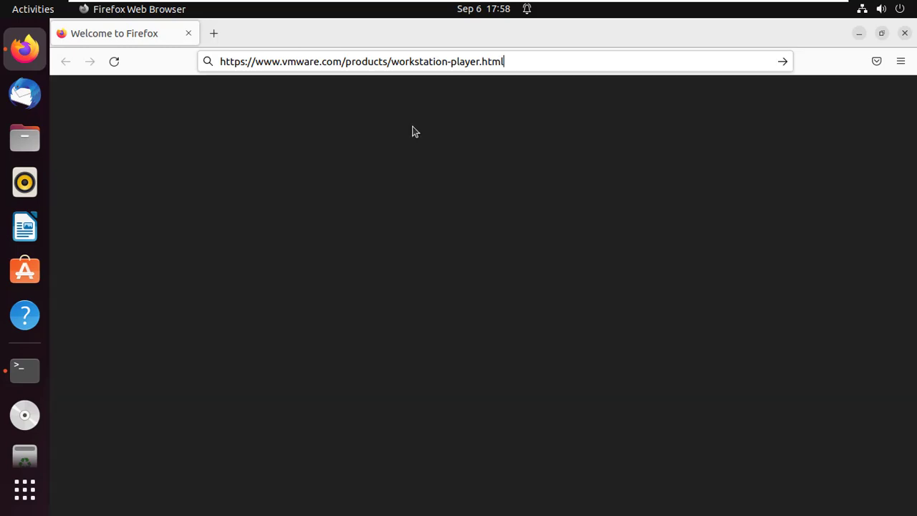
key(Return)
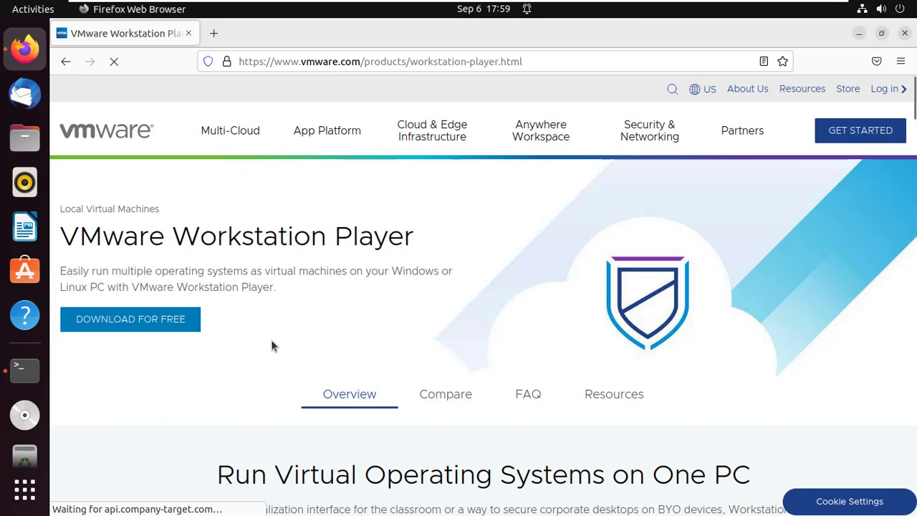
Download the VMware Workstation 16.2.4 Player for Linux 64-bit bundle from the VMware Workstation Player product downloads
click(139, 323)
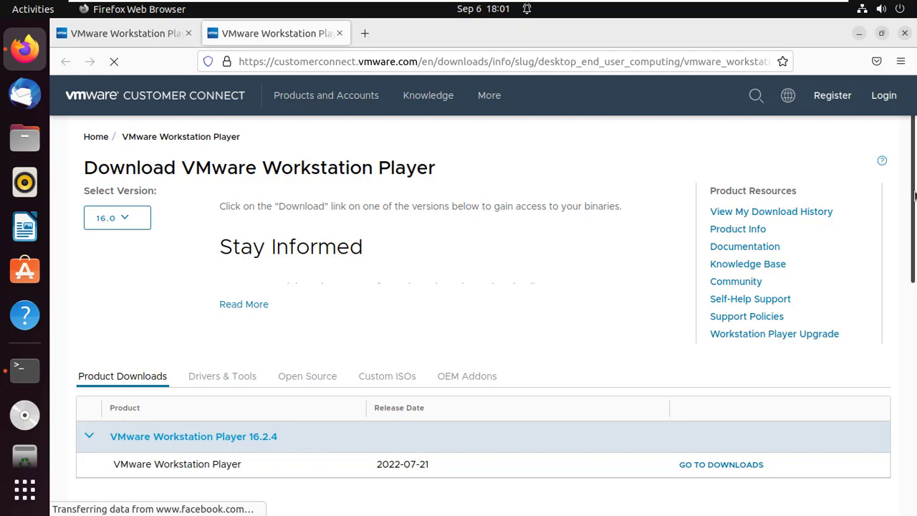
scroll(914, 200, down, 1)
scroll(914, 233, down, 1)
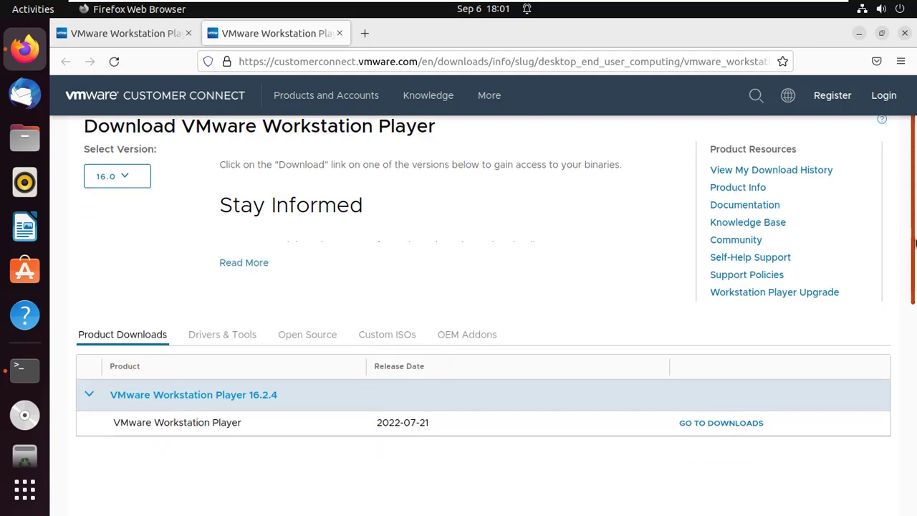
scroll(888, 258, down, 2)
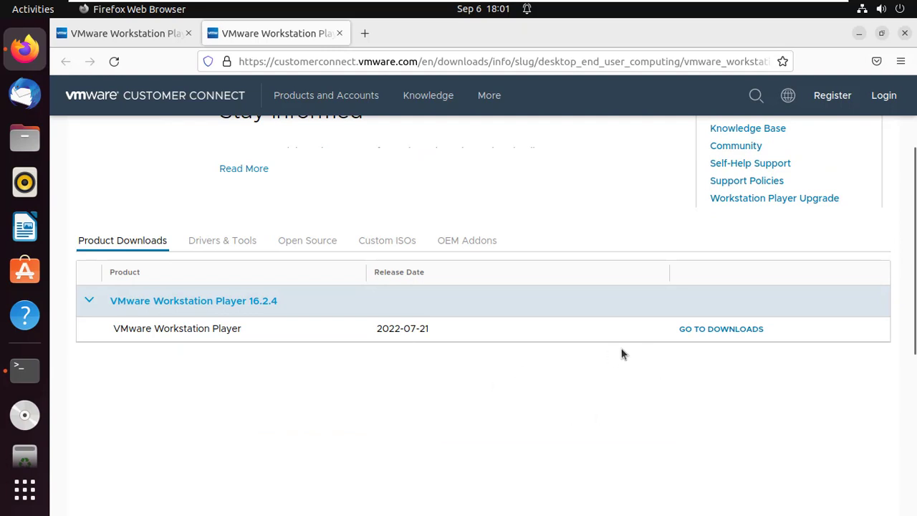
click(727, 331)
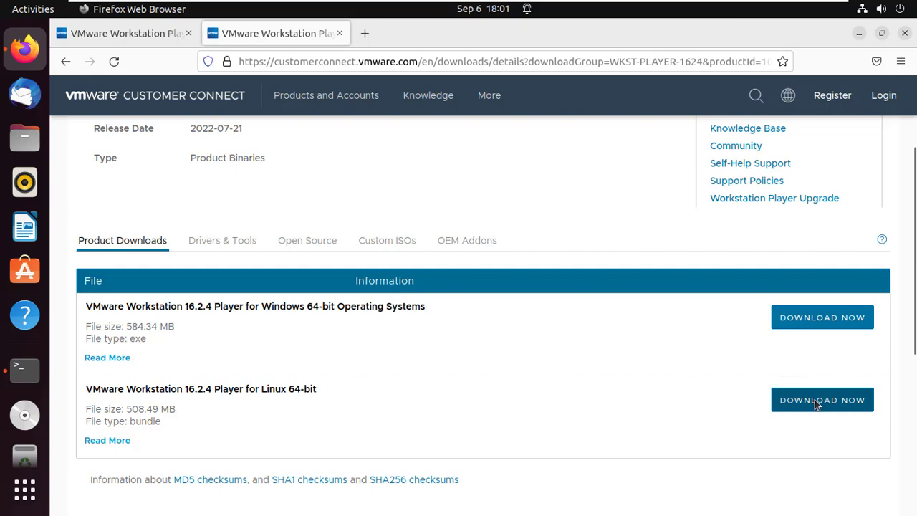
click(817, 405)
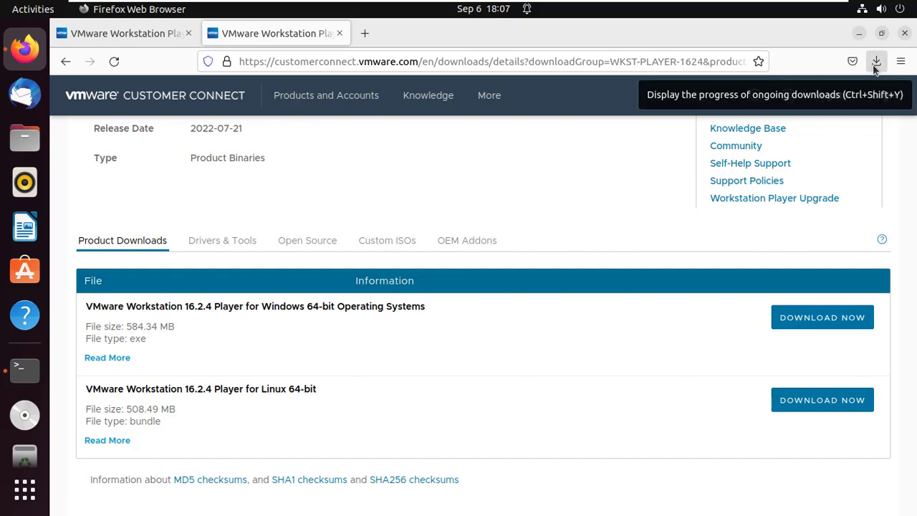
Show the downloaded VMware-Player-Full-16.2.4-20089737.x86_64.bundle file in its Downloads folder
click(875, 63)
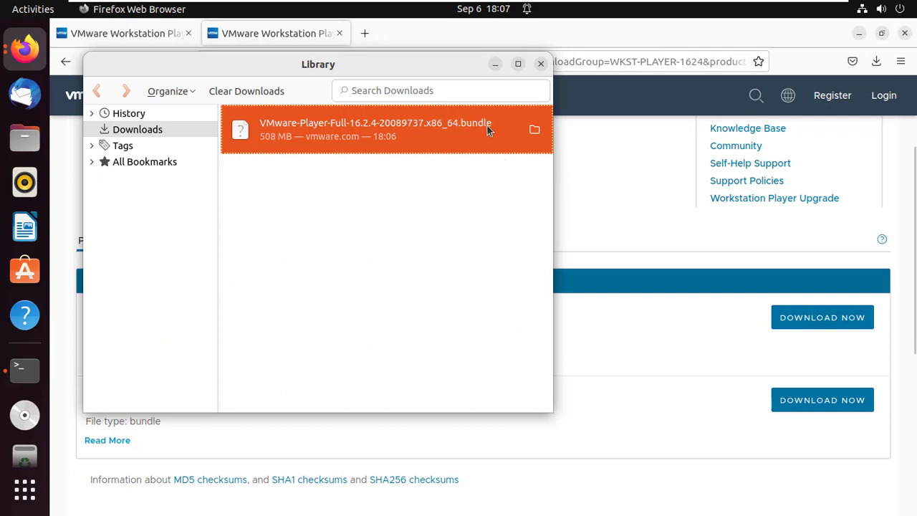
click(535, 131)
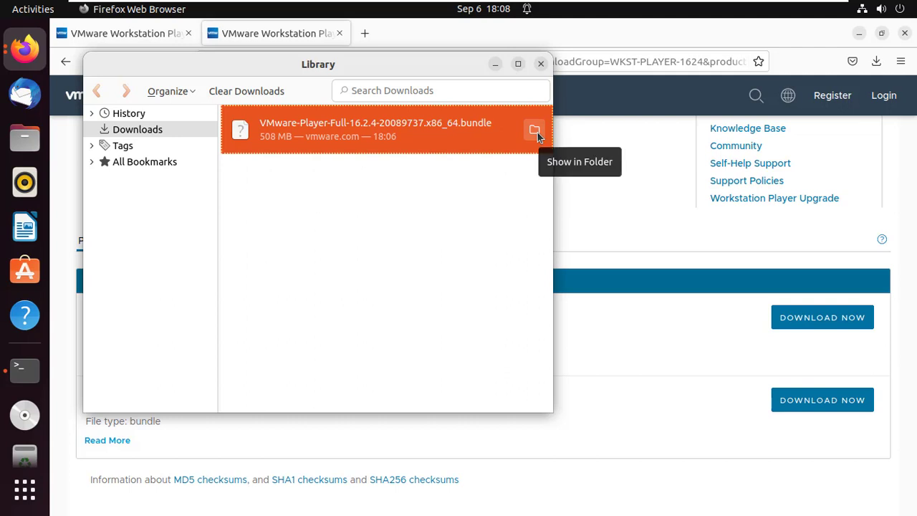
click(531, 131)
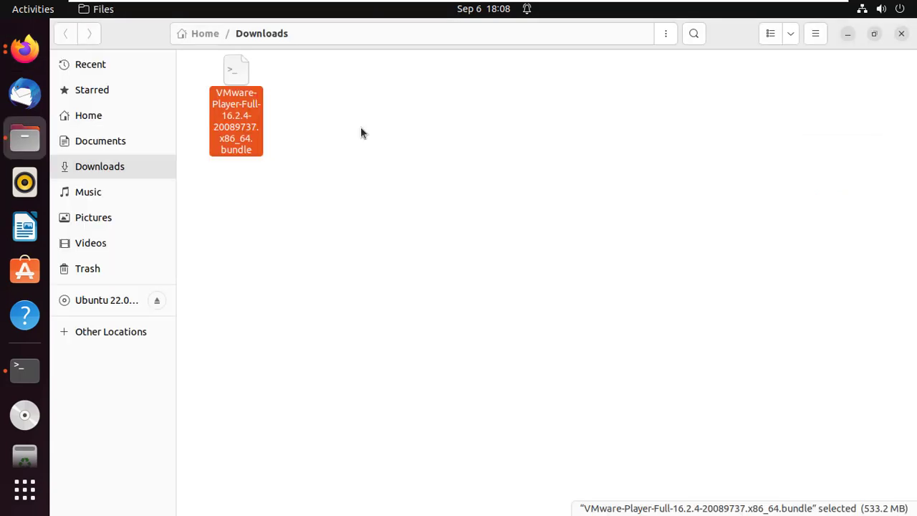
click(359, 129)
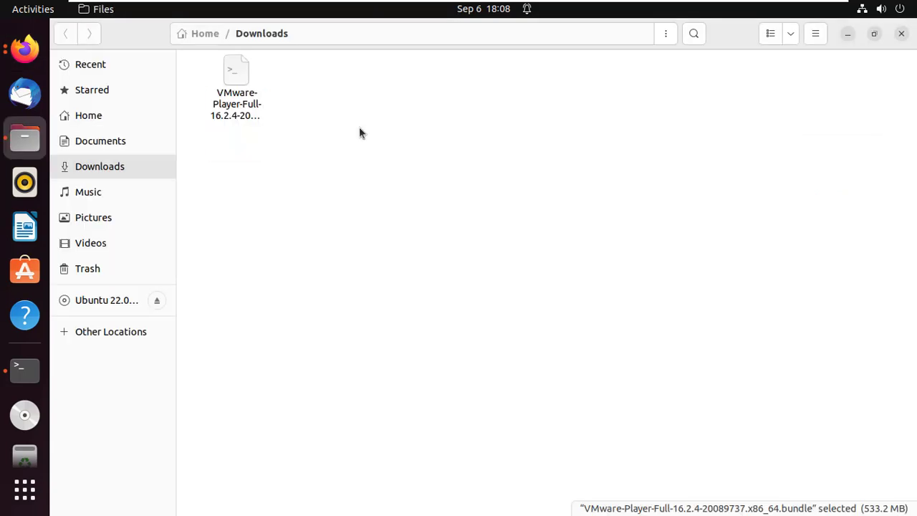
Allow executing the VMware Player bundle as a program in its file permissions and close its properties
right_click(239, 93)
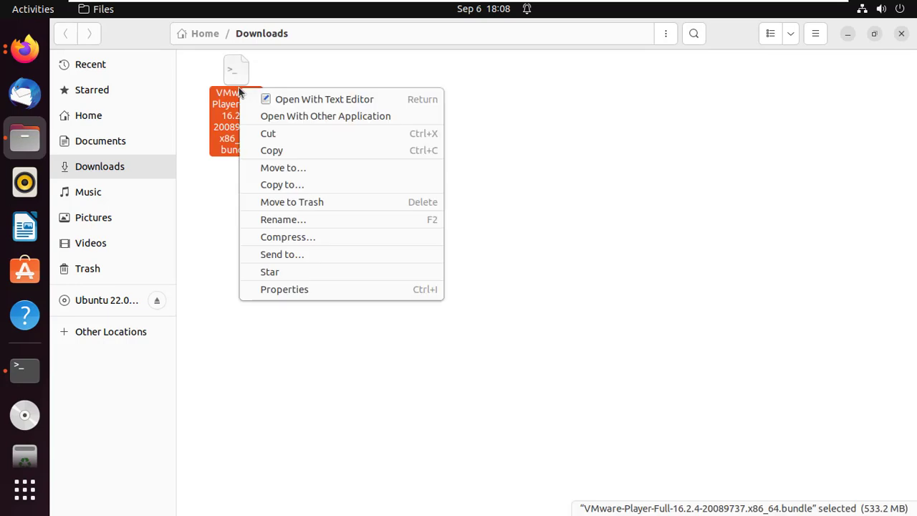
click(312, 287)
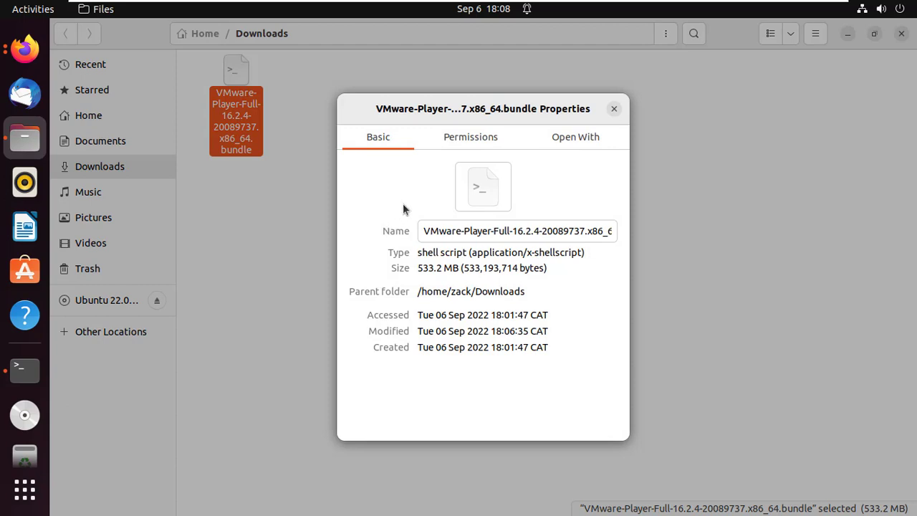
click(469, 137)
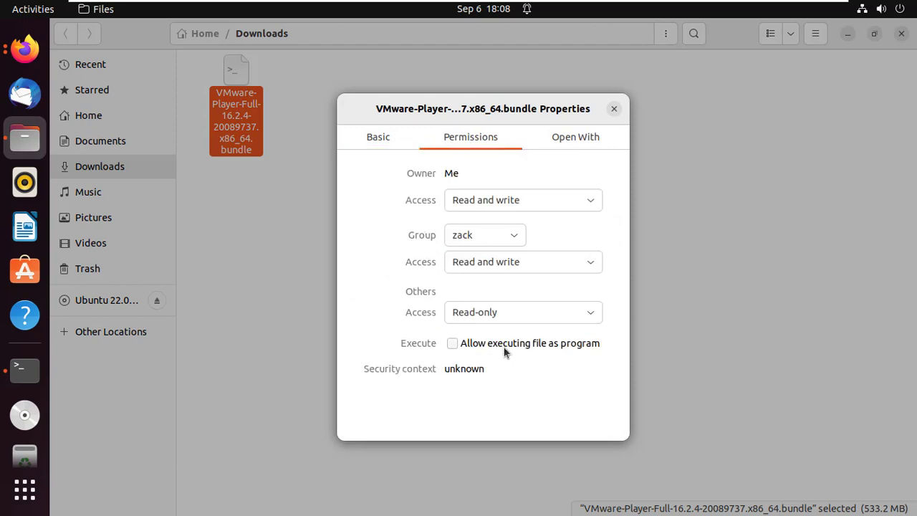
click(461, 345)
click(614, 109)
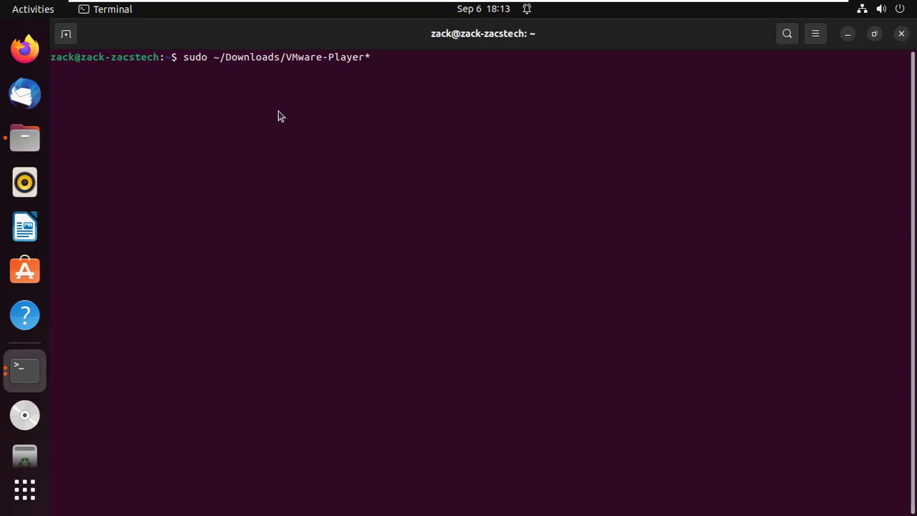
Run the installer in Terminal with "sudo ~/Downloads/VMware-Player*", entering the sudo password
key(Return)
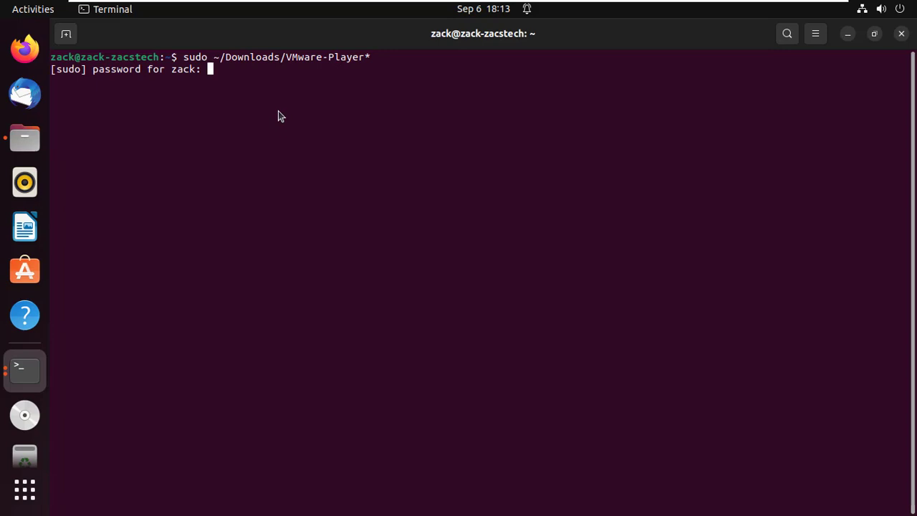
key(Return)
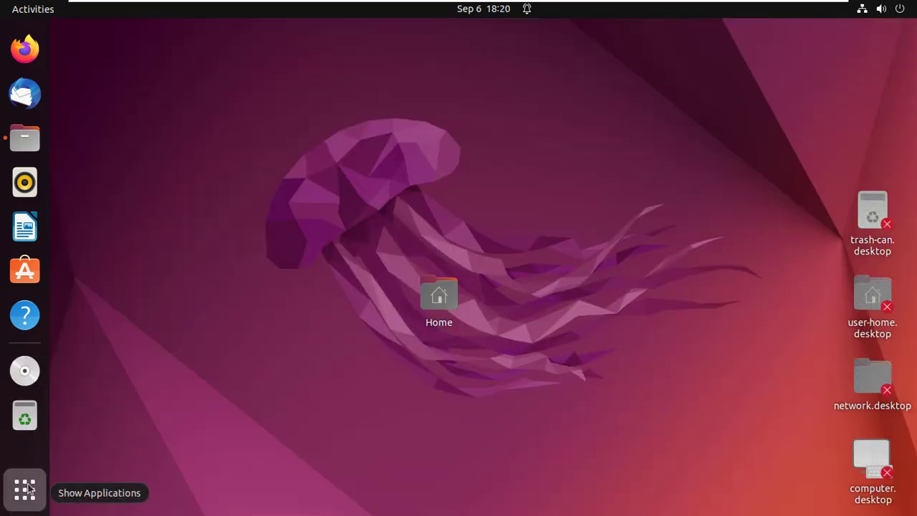
Try to launch VMware Player from the installed applications and dismiss the VMware Kernel Module Updater
click(25, 488)
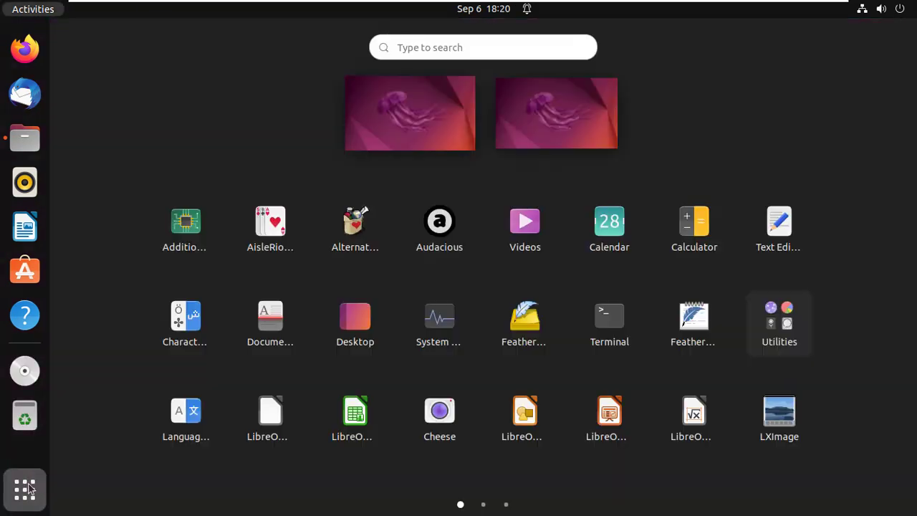
click(415, 49)
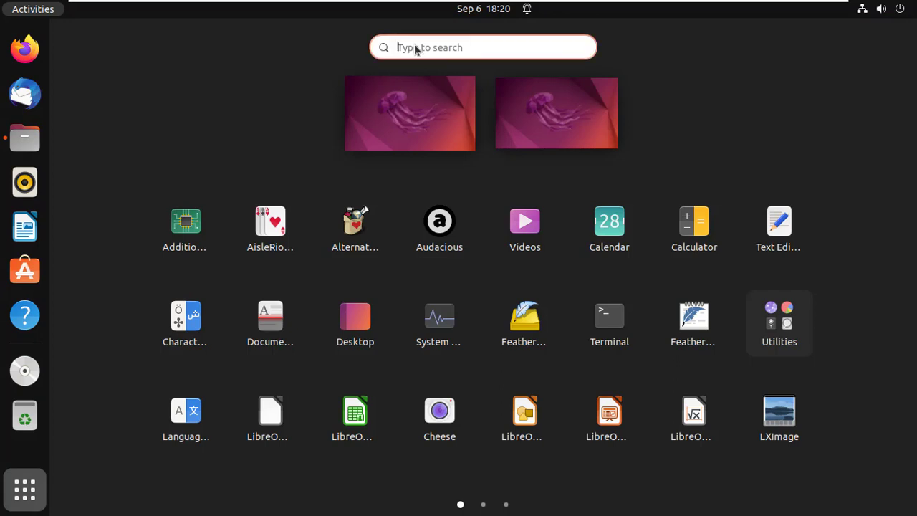
text(vml)
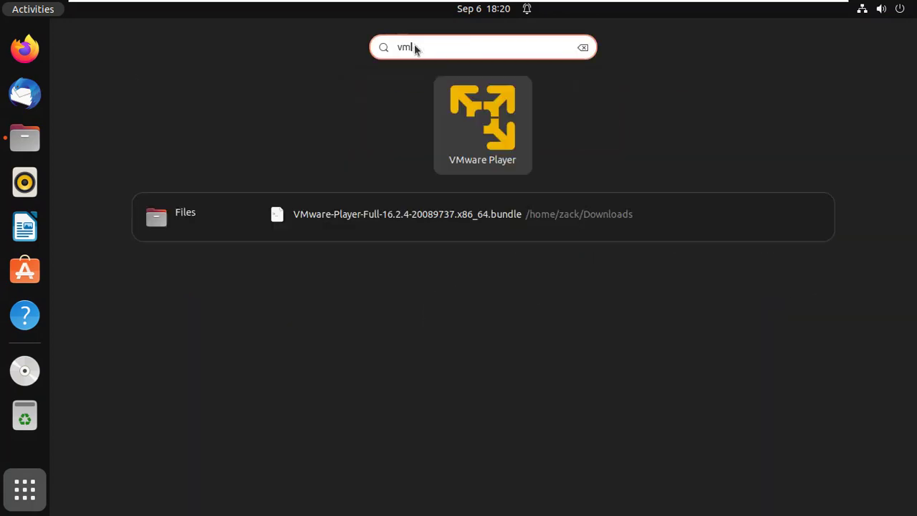
click(491, 115)
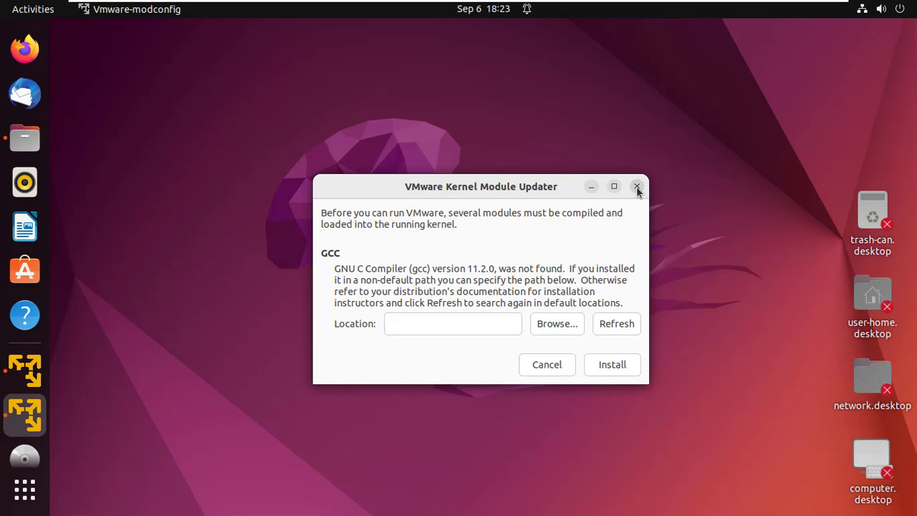
click(636, 187)
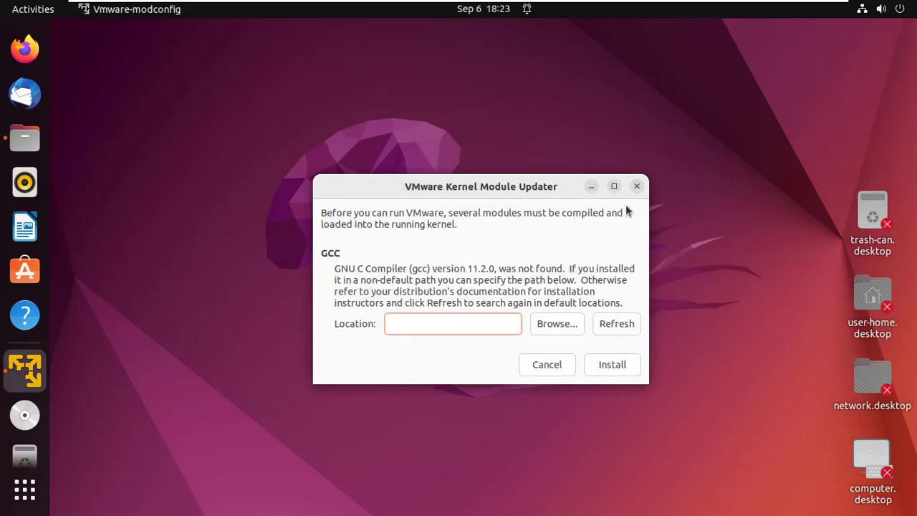
click(636, 186)
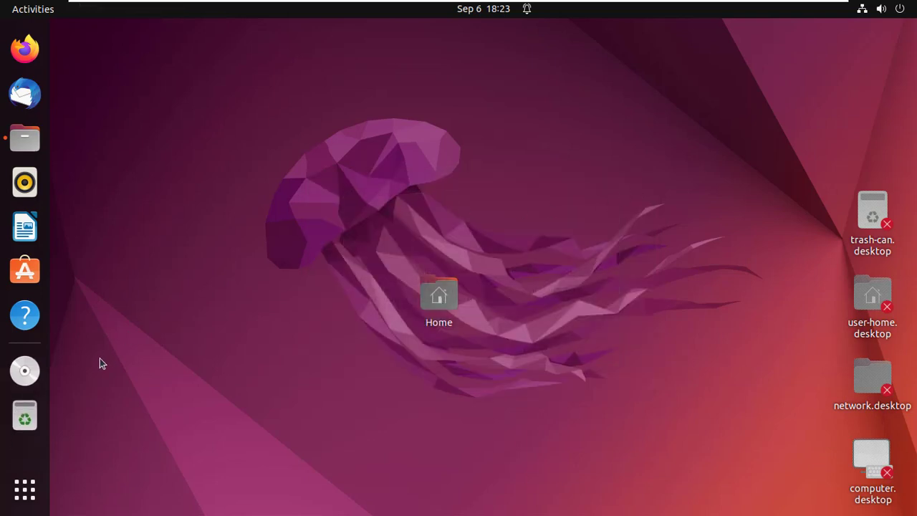
Install the GCC compiler in a maximized Terminal with "sudo apt install gcc", entering the sudo password and answering y to continue
click(28, 494)
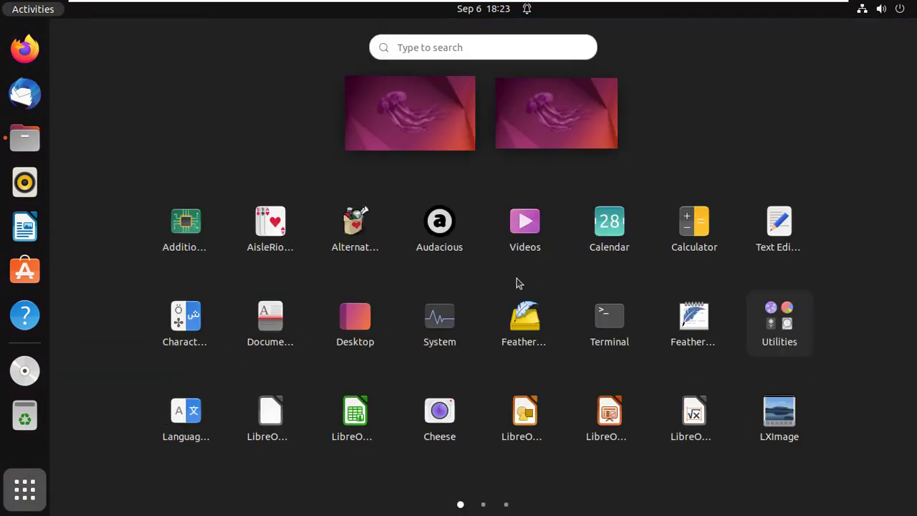
click(608, 318)
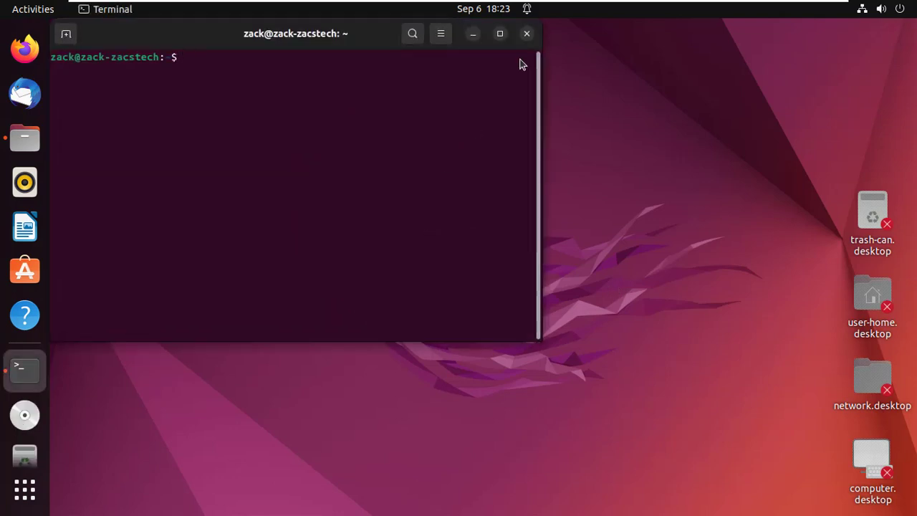
click(500, 34)
text(sudo apt install gcc)
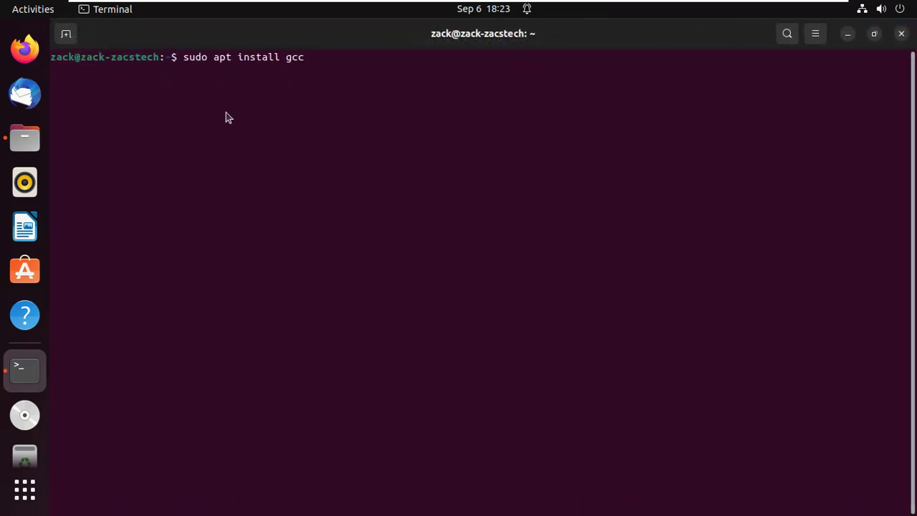
key(Return)
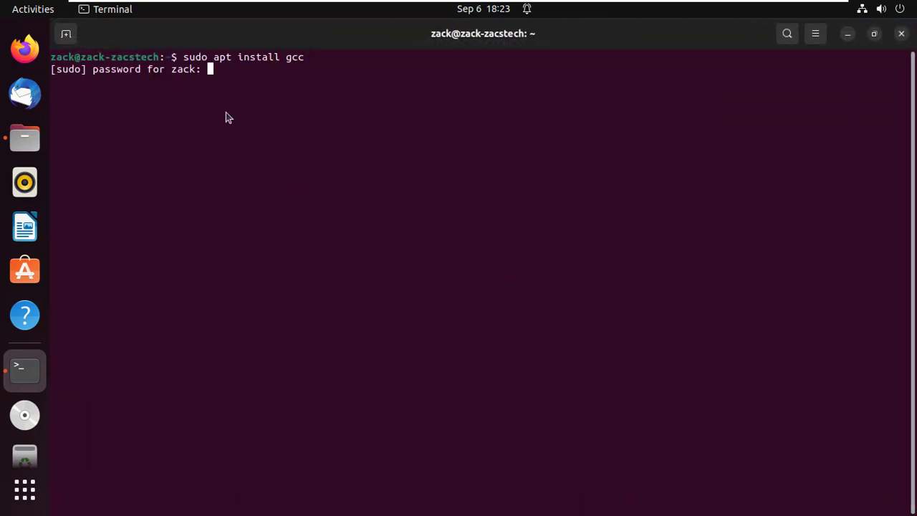
key(Return)
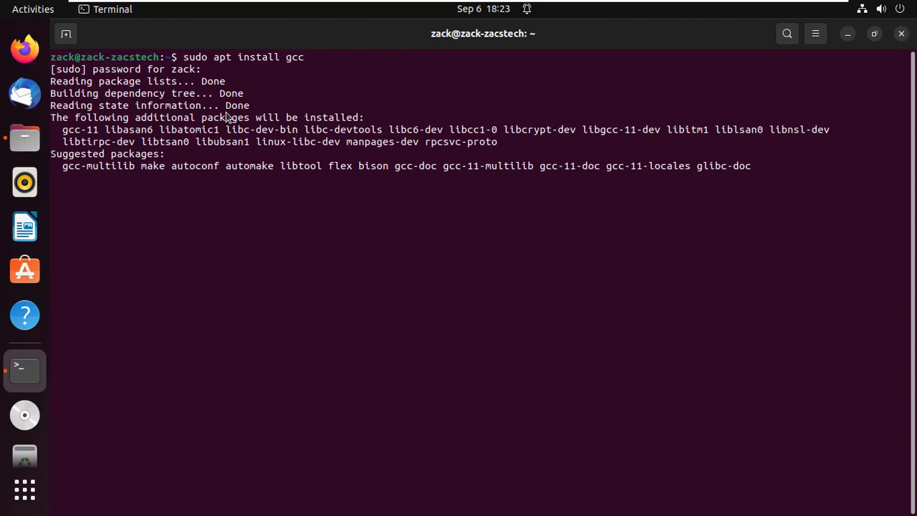
text(y)
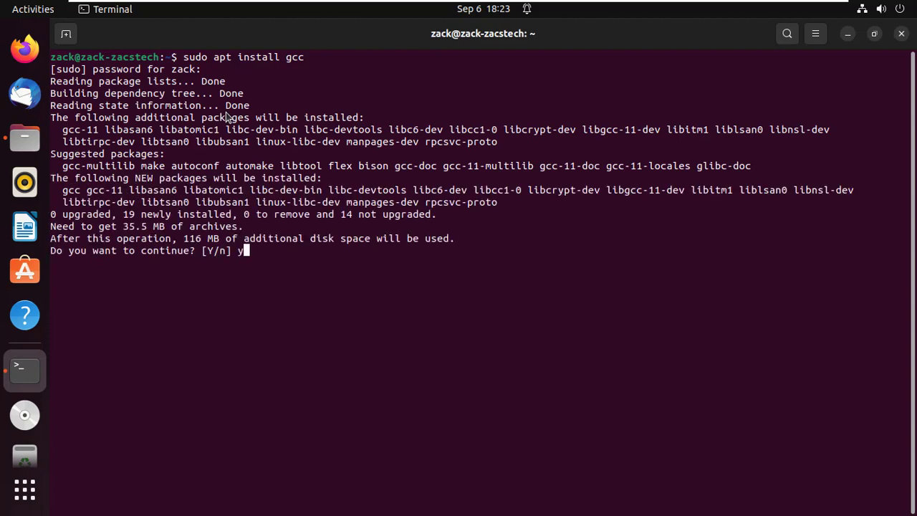
key(Return)
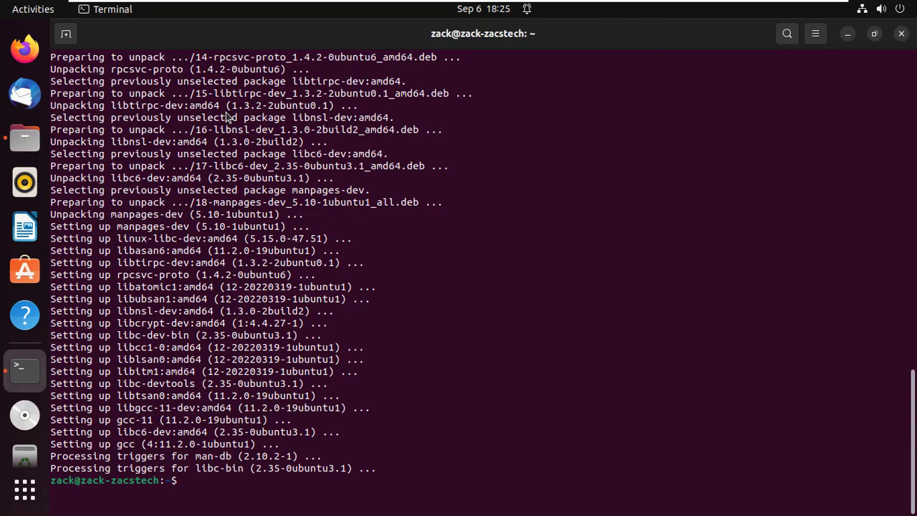
Clear the terminal, install the build tools with "sudo apt-get install build-essential", answering y to continue, and close the cleared Terminal
text(clear)
key(Return)
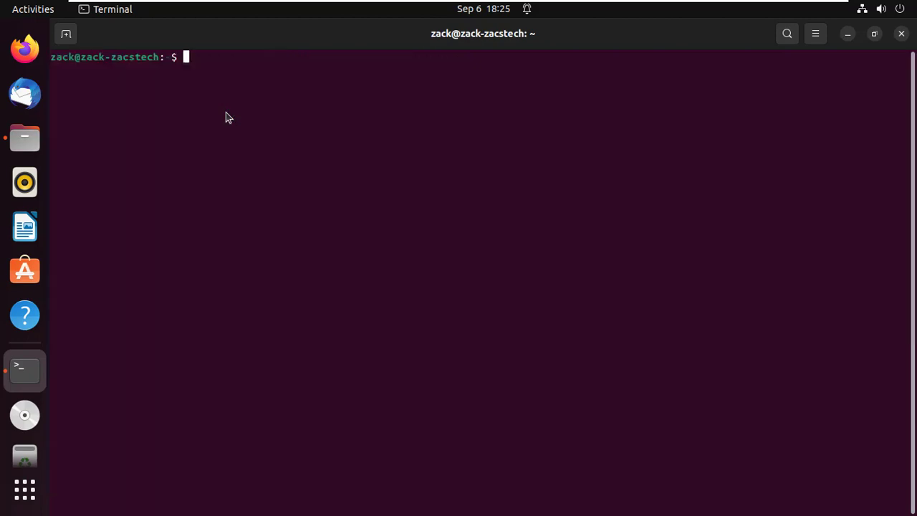
text(sudo apt-get install build-essential)
key(Return)
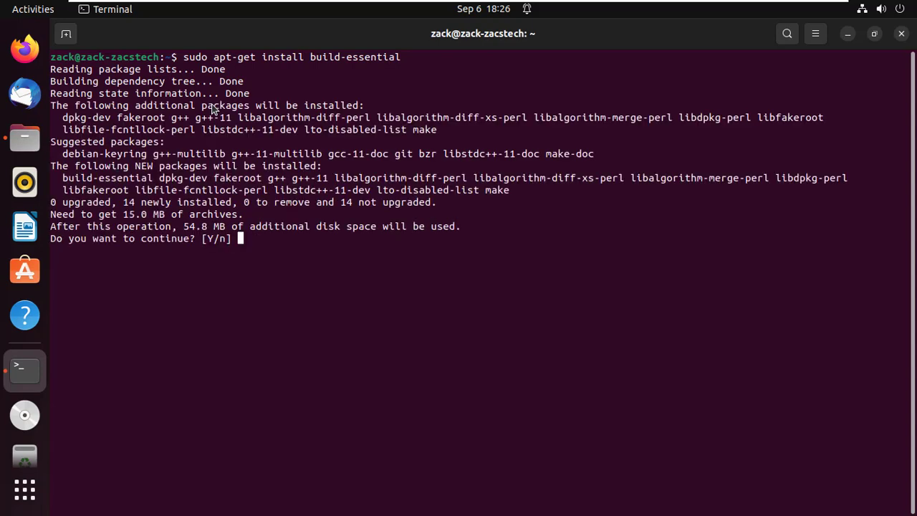
text(y)
key(Return)
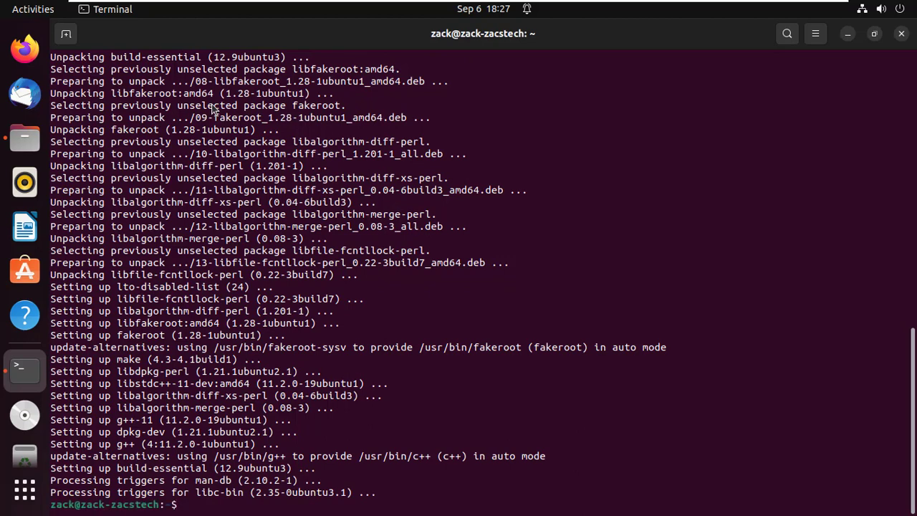
text(clear)
key(Return)
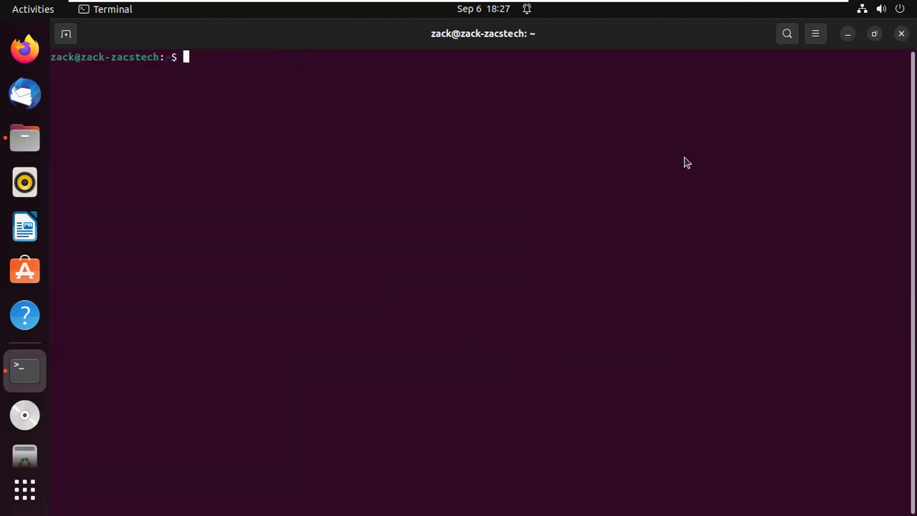
click(902, 37)
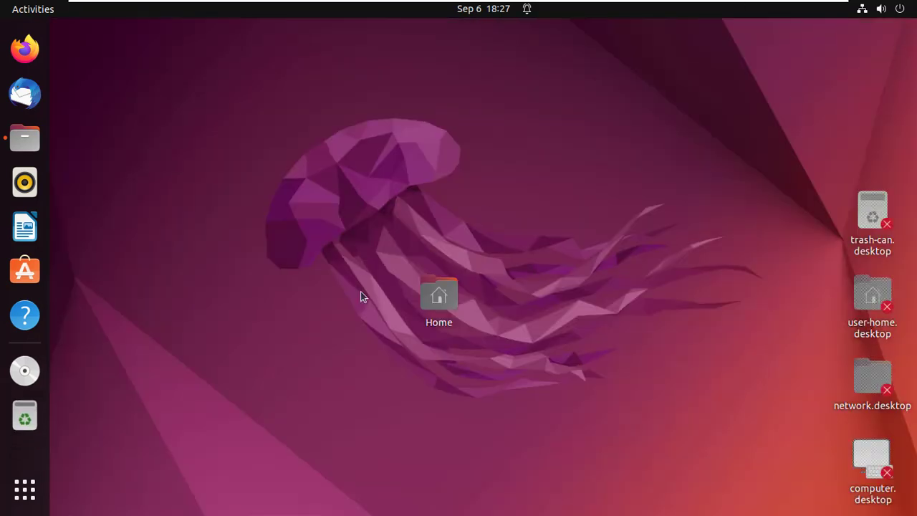
Find VMware Player among the installed applications and launch it
click(25, 491)
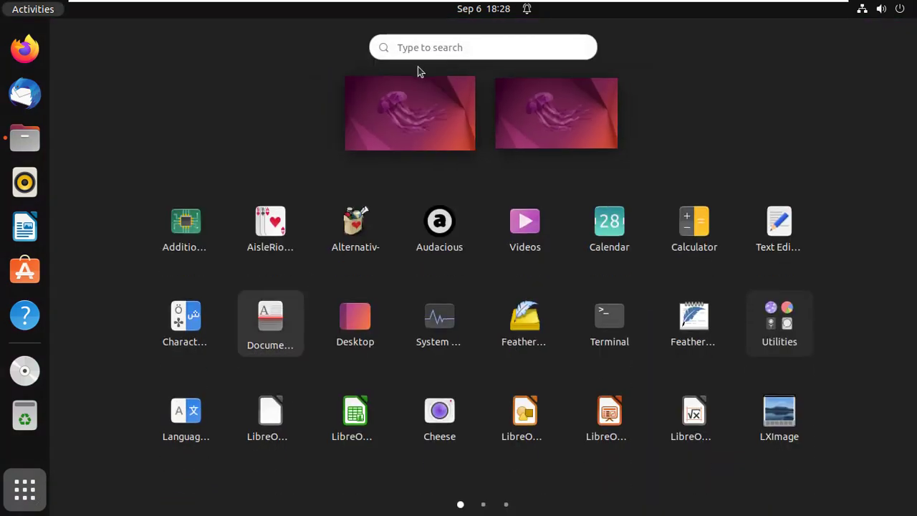
click(427, 46)
text(vml)
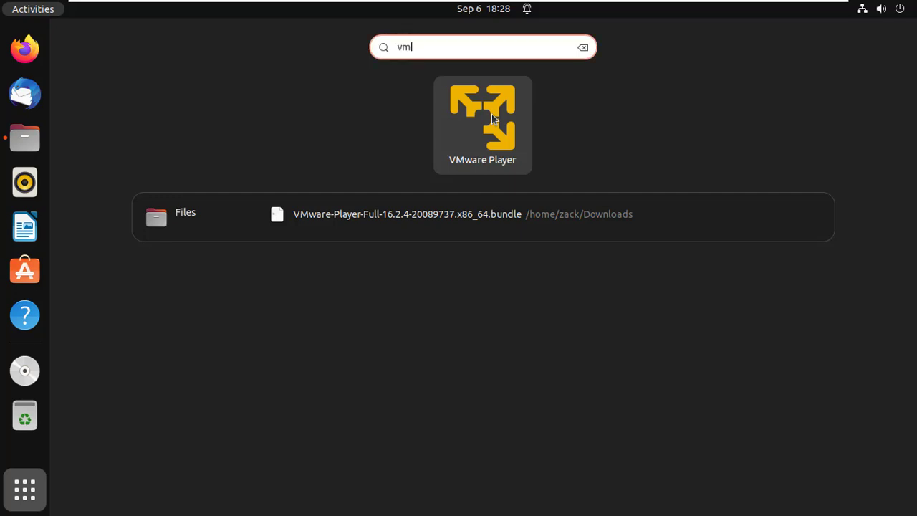
click(491, 115)
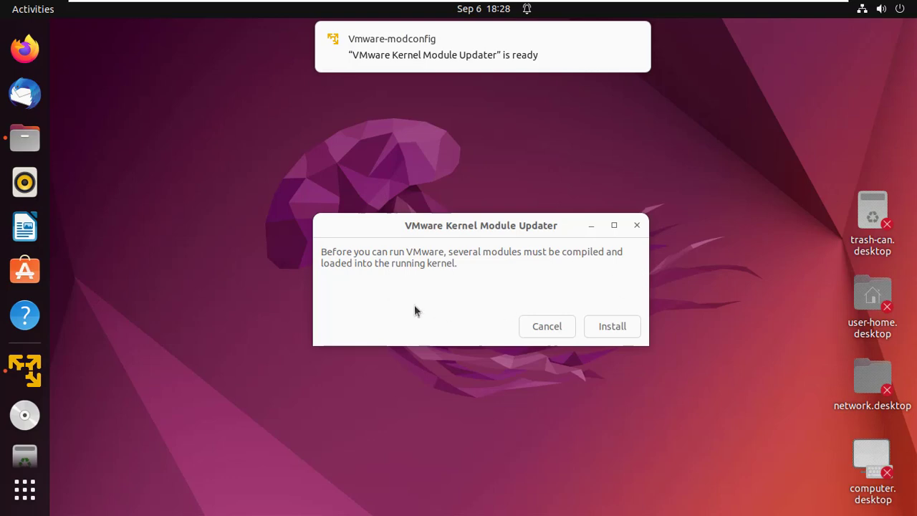
Install the kernel modules through the VMware Kernel Module Updater, authenticating with the account password
click(611, 326)
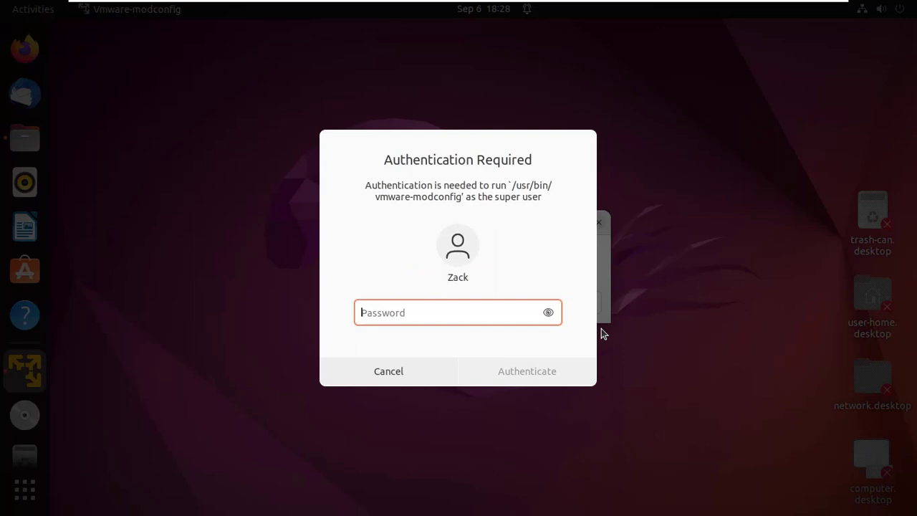
text(*********)
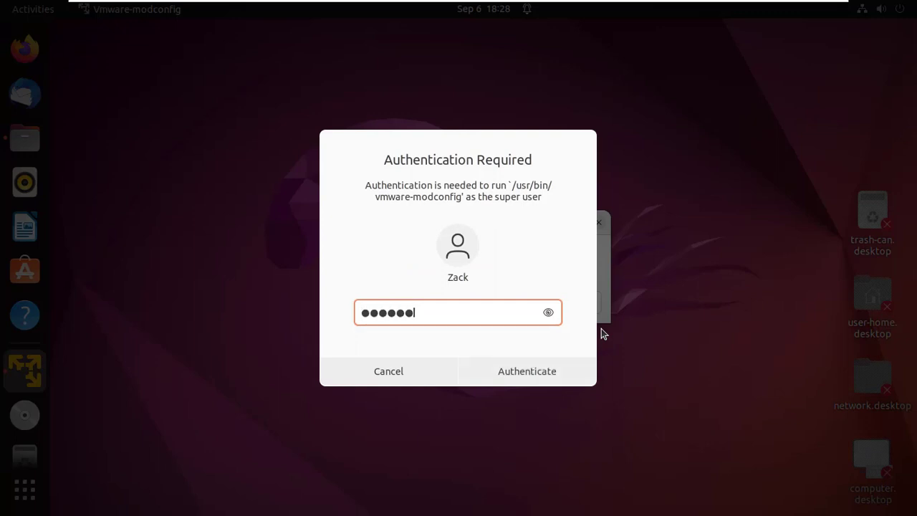
key(Return)
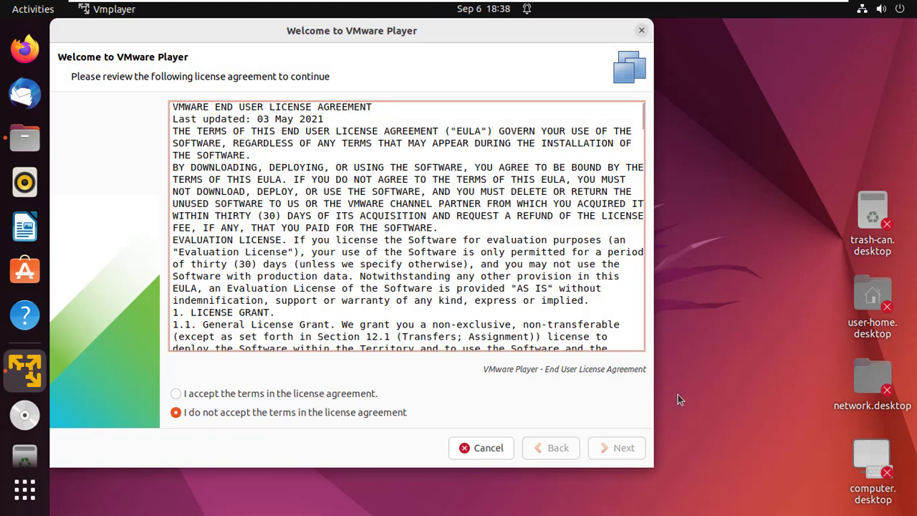
Accept the license agreements for VMware Player and for the VMware OVF Tool component for Linux
click(180, 396)
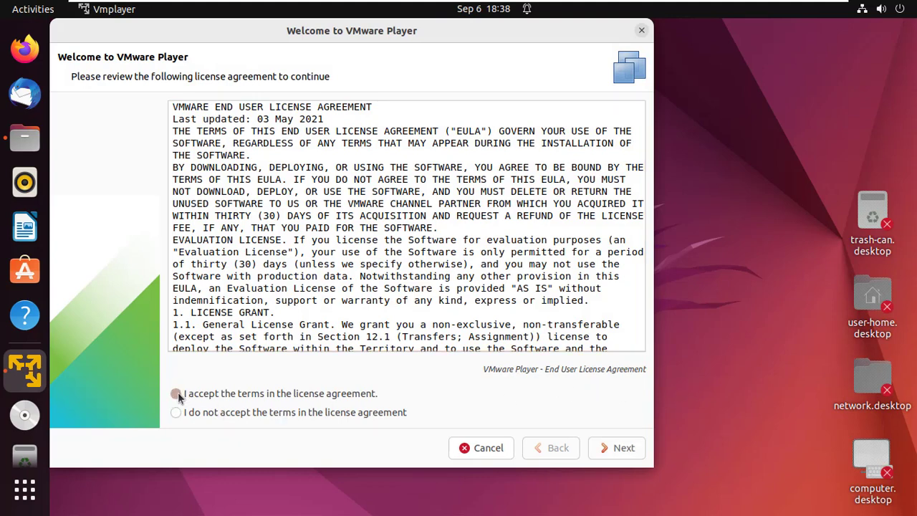
click(630, 446)
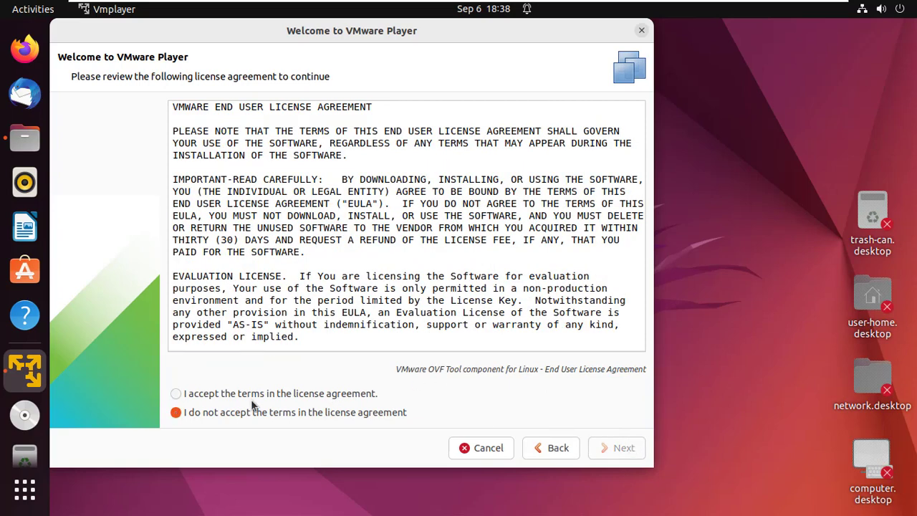
click(176, 394)
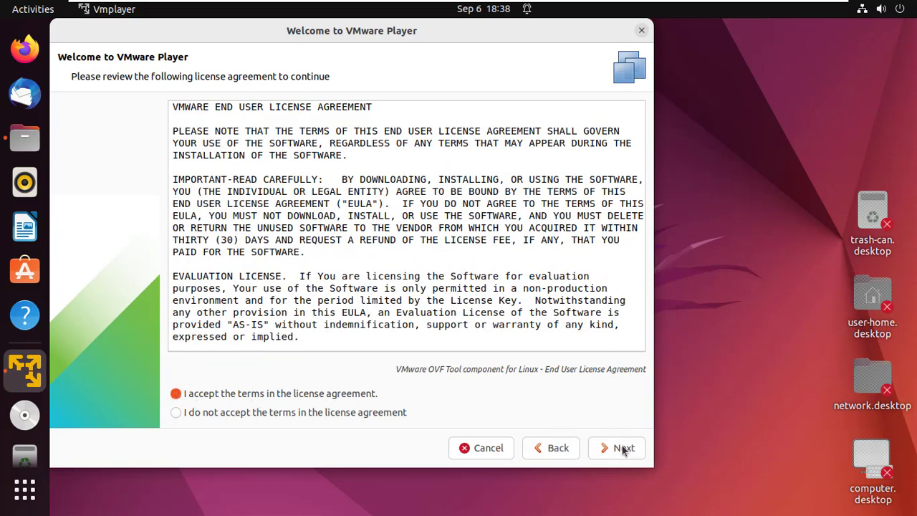
click(624, 447)
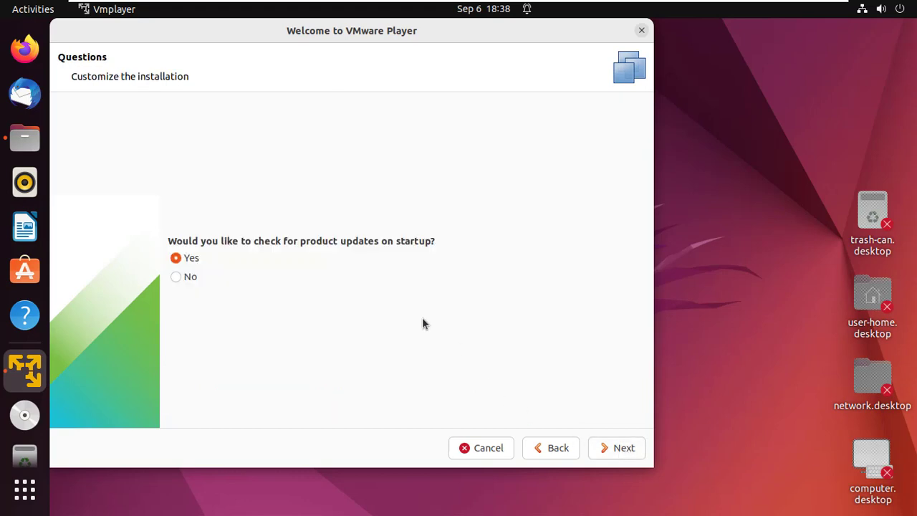
Keep Yes for product updates on startup and for joining the CEIP, and finish the setup with free non-commercial use
click(617, 448)
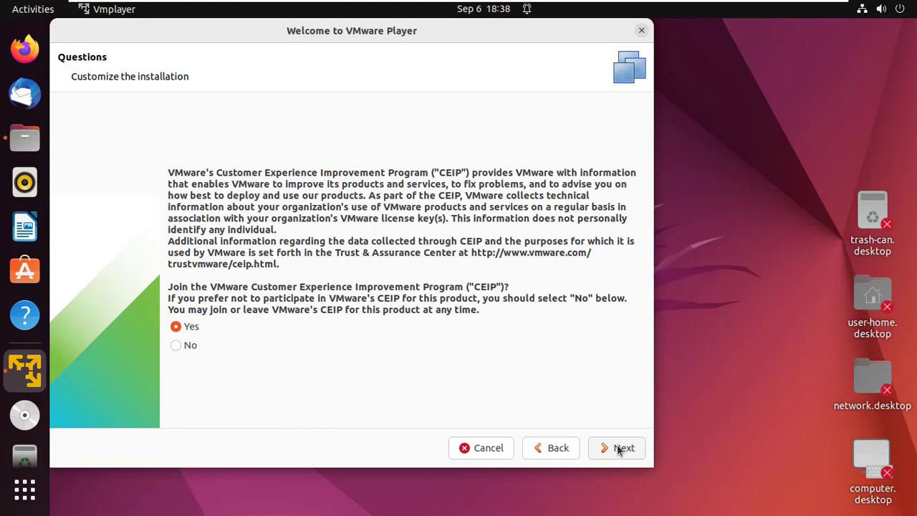
click(618, 449)
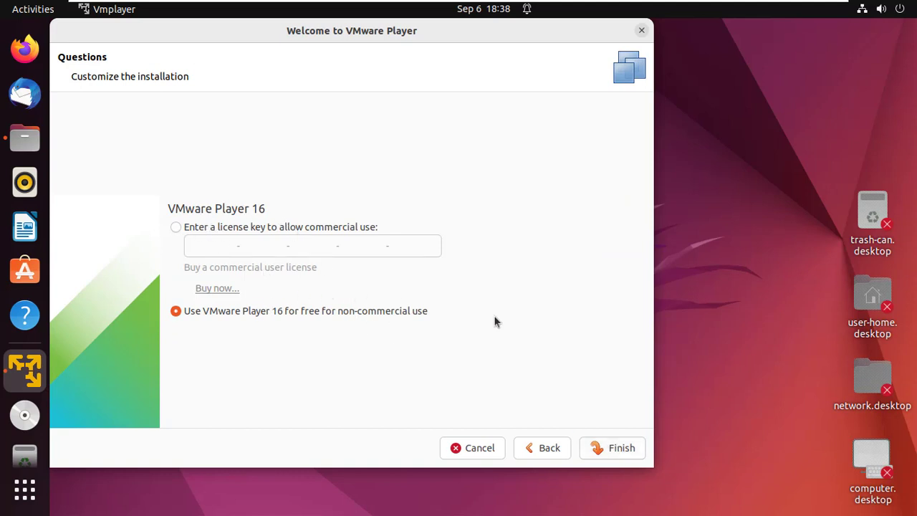
click(626, 450)
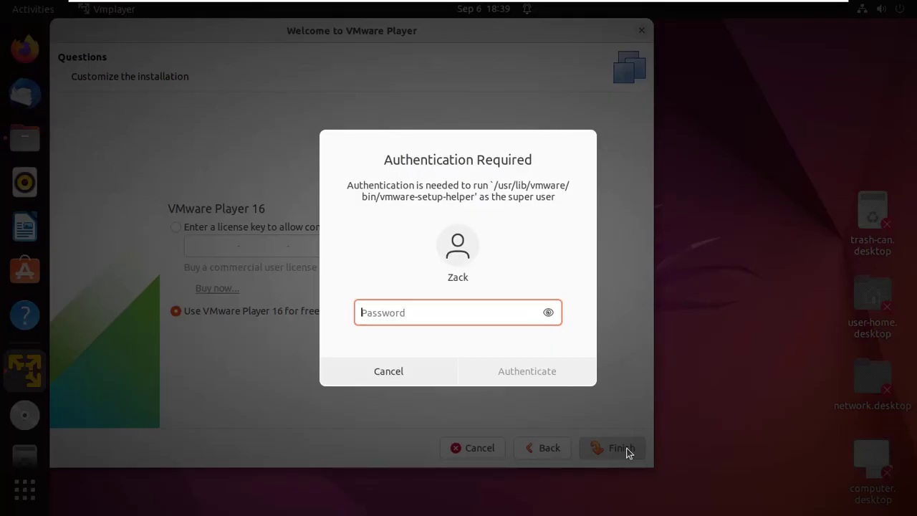
Authorize the VMware setup helper to run as super user by entering the account password
text(******)
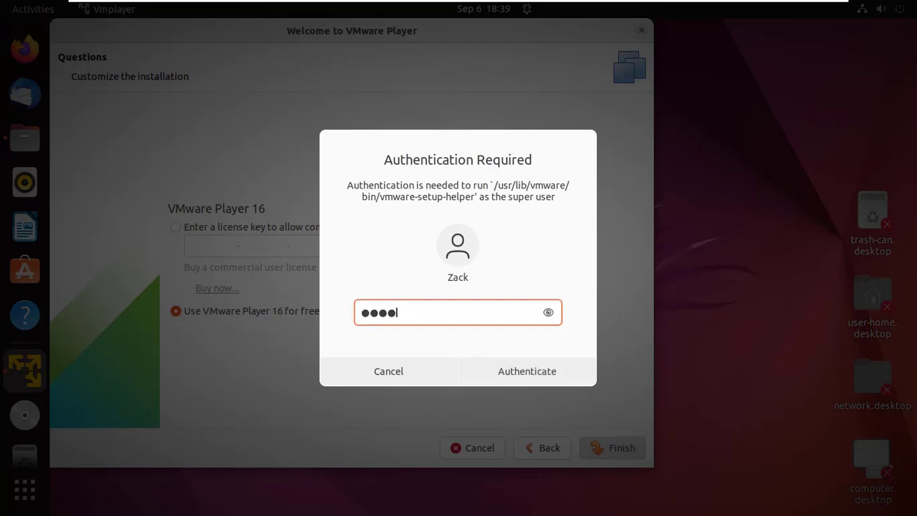
text(***)
click(528, 372)
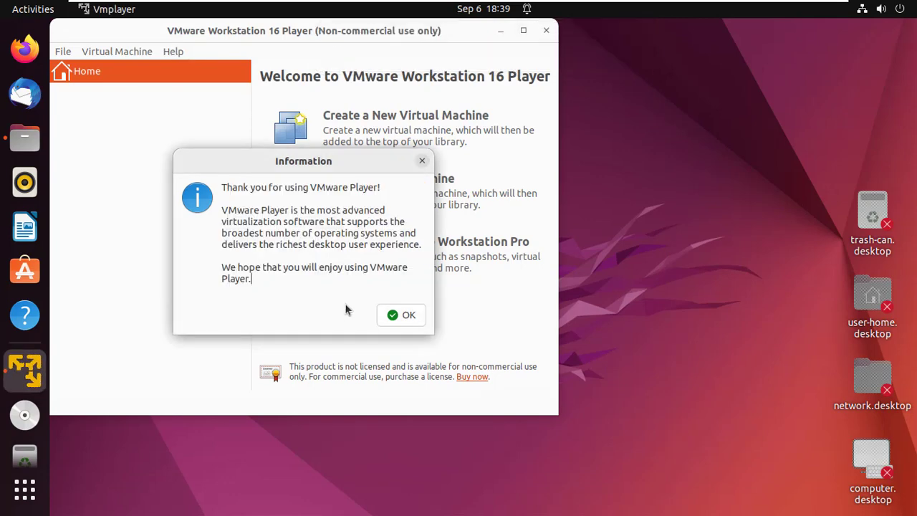
Dismiss the VMware Player thank-you message and move the Player window toward the middle of the desktop
click(399, 317)
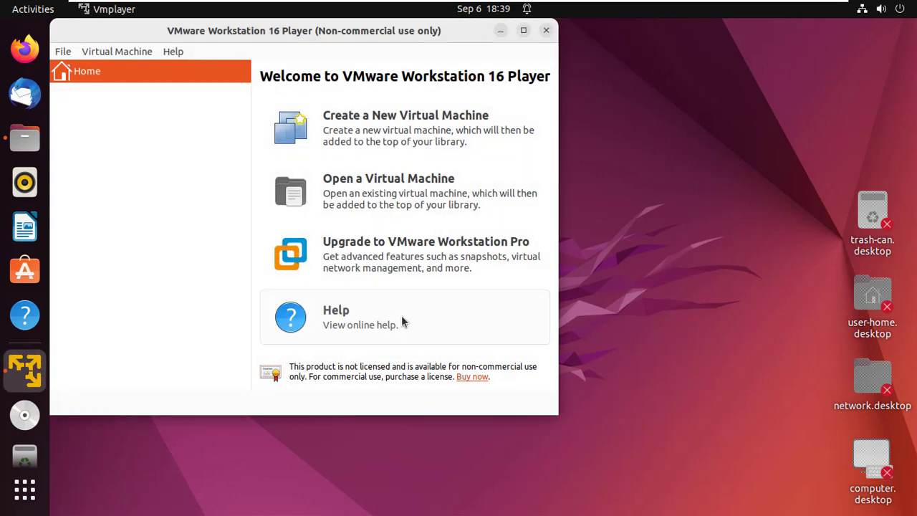
drag(230, 35, 328, 65)
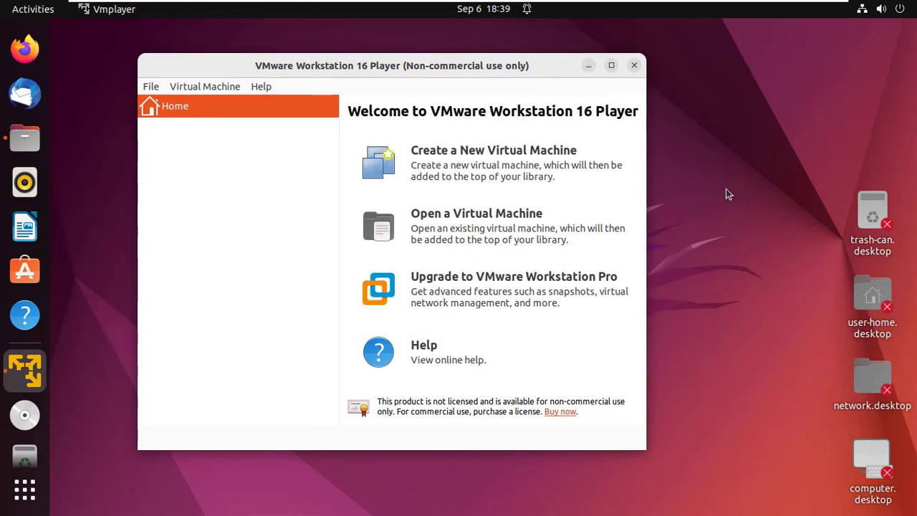